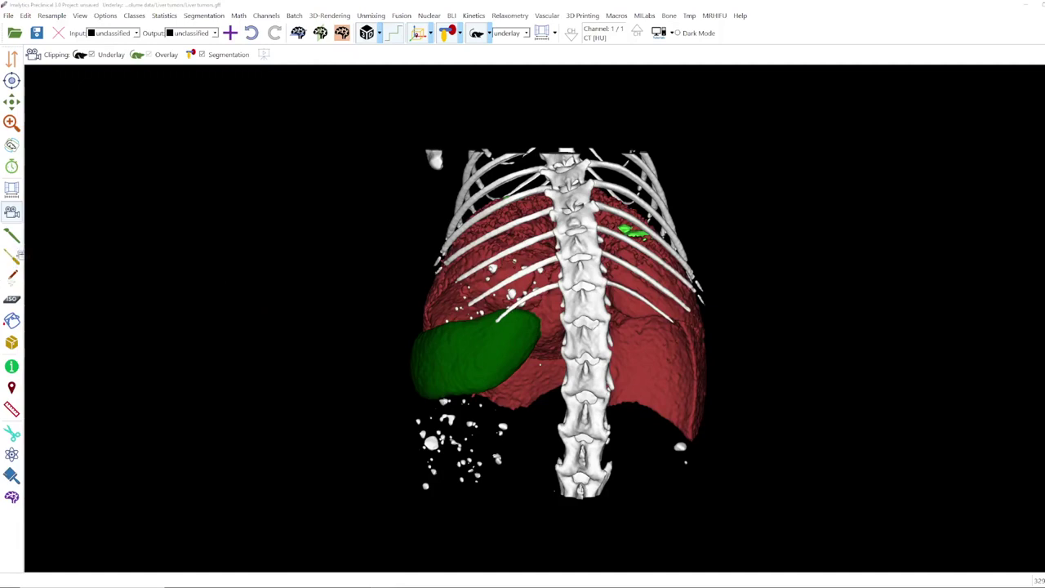
Step: Set the clipping plane to cut the overlay and segmentation but leave the CT underlay unclipped
{"action": "left_click", "coordinate": [11, 212]}
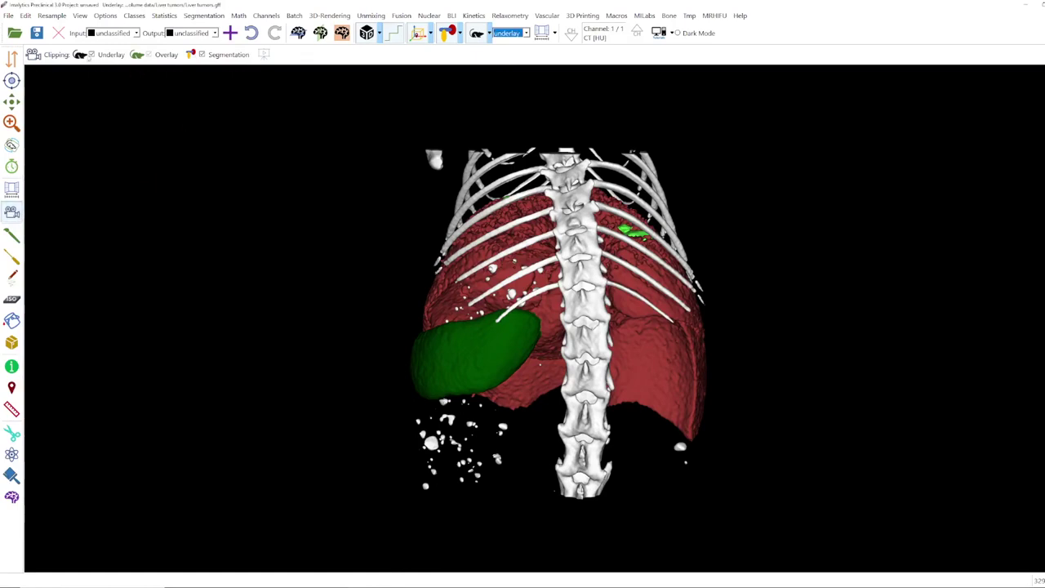
{"action": "left_click", "coordinate": [103, 58]}
{"action": "left_click", "coordinate": [217, 57]}
{"action": "left_click", "coordinate": [216, 57]}
{"action": "left_click", "coordinate": [148, 55]}
{"action": "left_click", "coordinate": [573, 337]}
{"action": "left_click", "coordinate": [448, 41]}
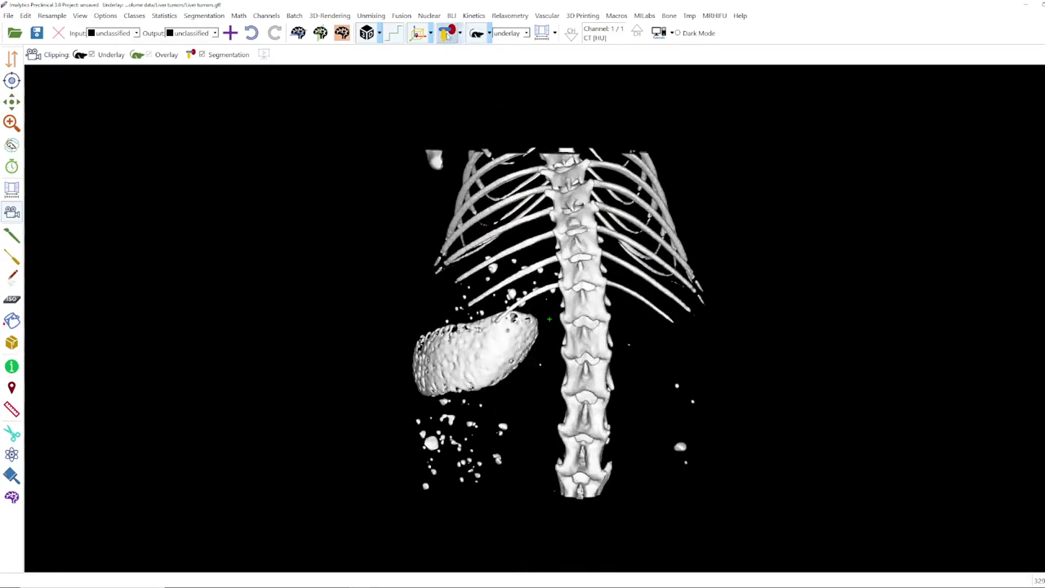
{"action": "left_click", "coordinate": [447, 33]}
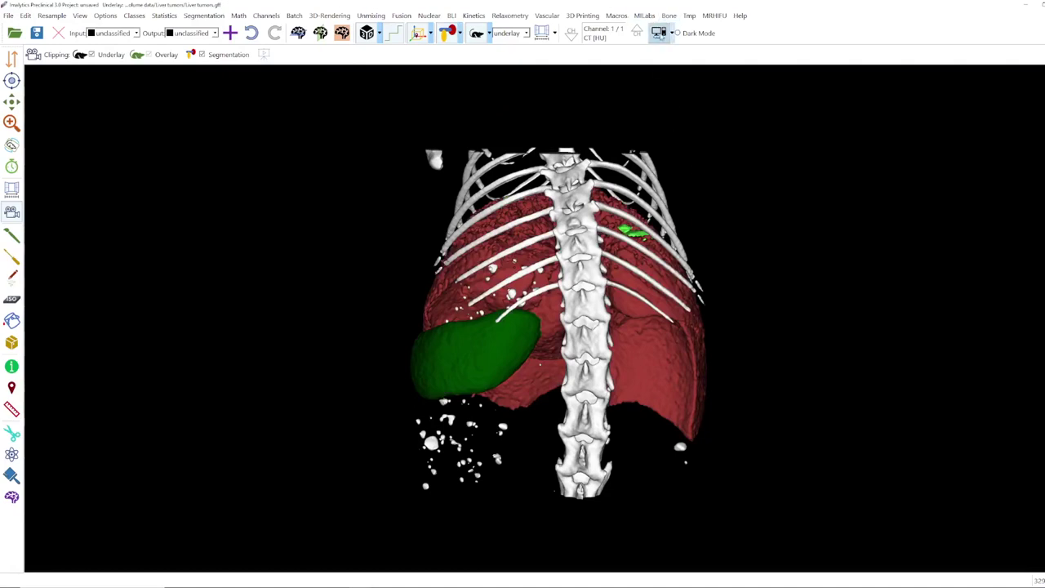
Step: Load the PET-SPECT-CT example data set without saving the current project
{"action": "left_click", "coordinate": [658, 33]}
{"action": "mouse_move", "coordinate": [661, 50]}
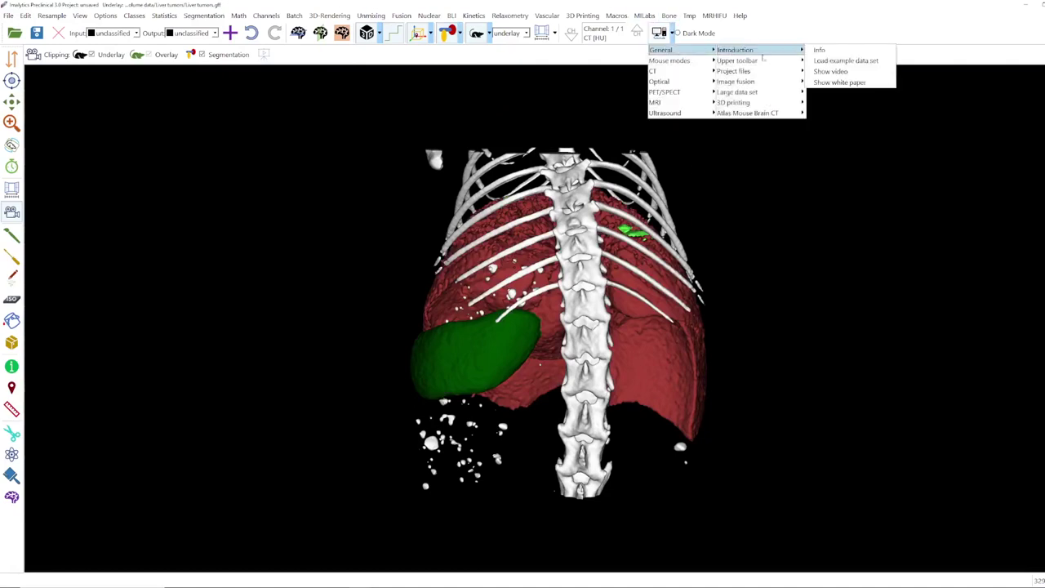
{"action": "left_click", "coordinate": [846, 60]}
{"action": "left_click", "coordinate": [588, 312]}
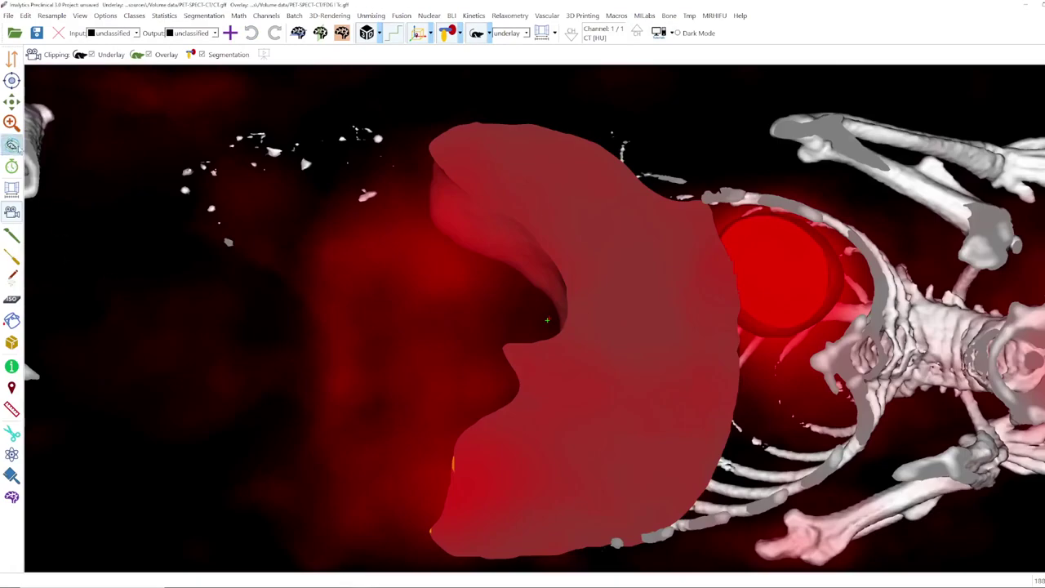
{"action": "left_click", "coordinate": [12, 145]}
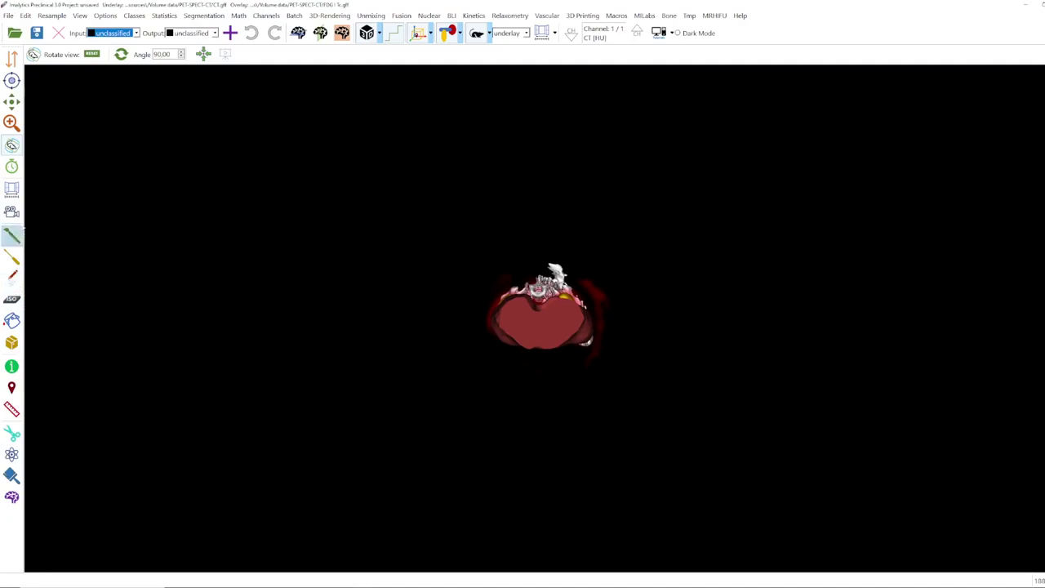
Step: Turn on the clipping plane to cut across the mouse's ribcage, revealing red tracer uptake
{"action": "left_click", "coordinate": [12, 212]}
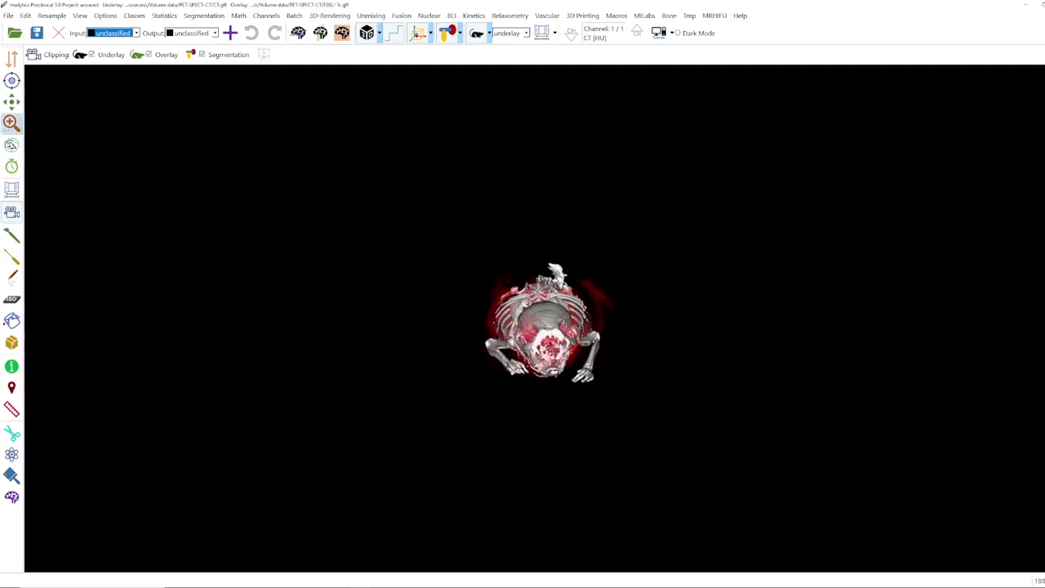
Step: Rotate the mouse to a side view and clip it lengthwise to expose internal organs
{"action": "left_click", "coordinate": [11, 144]}
{"action": "mouse_move", "coordinate": [471, 306]}
{"action": "left_mouse_down"}
{"action": "mouse_move", "coordinate": [571, 309]}
{"action": "mouse_move", "coordinate": [359, 325]}
{"action": "left_mouse_up"}
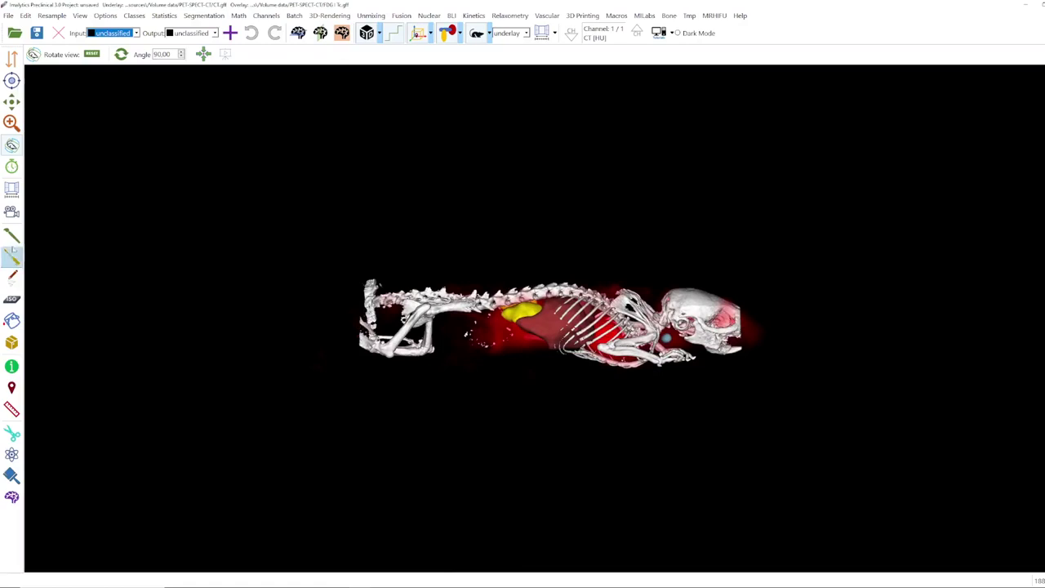
{"action": "left_click", "coordinate": [12, 211]}
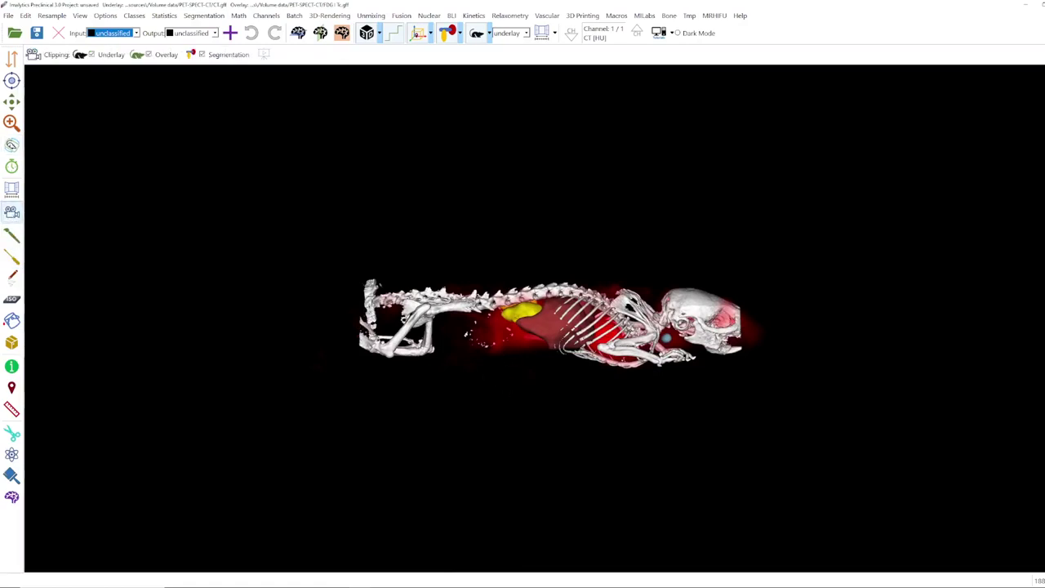
{"action": "left_click_drag", "start_coordinate": [560, 249], "coordinate": [563, 269]}
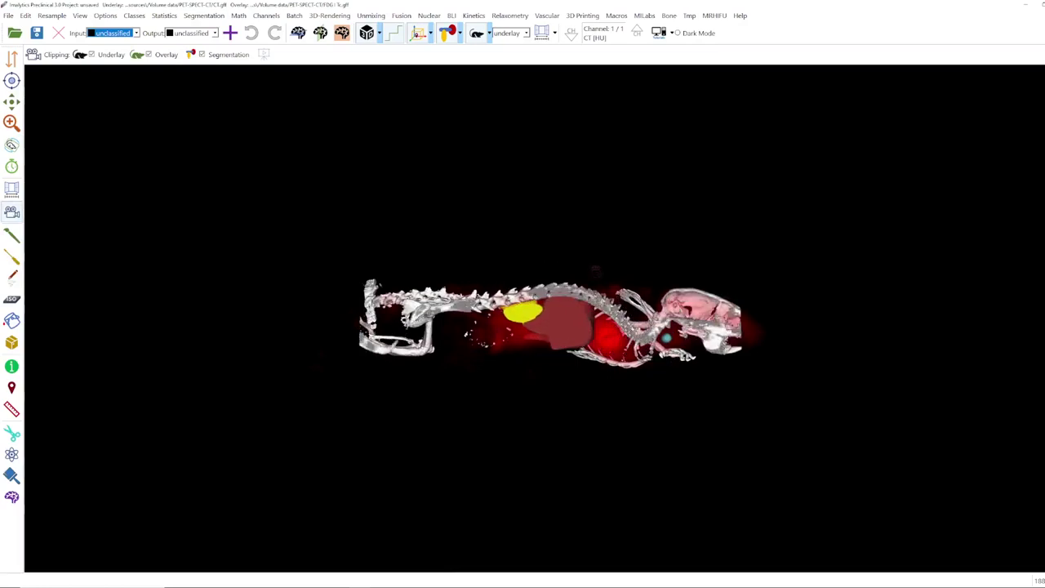